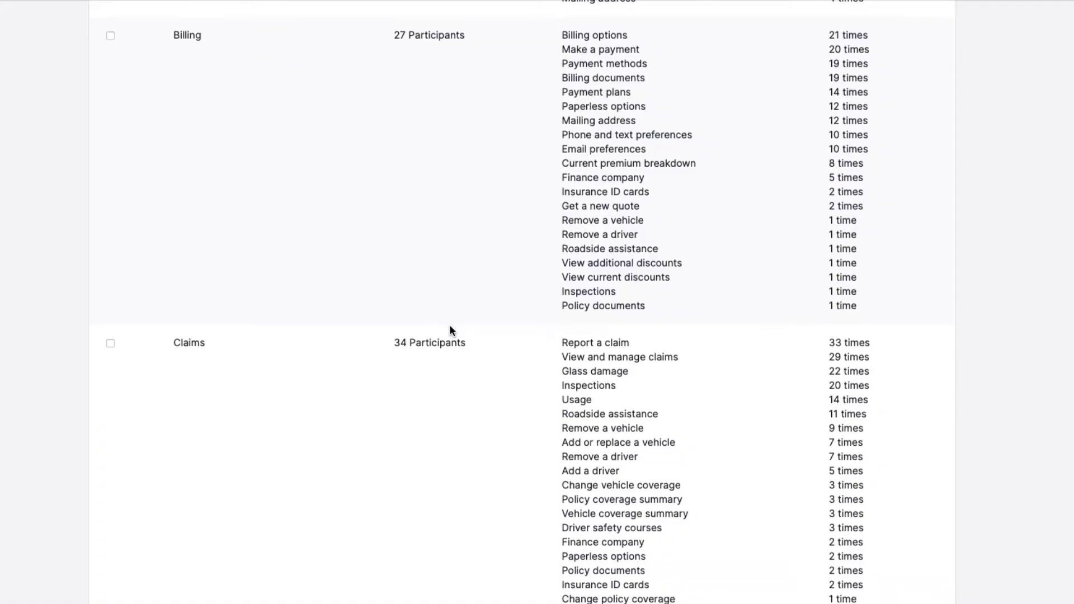
- Tick the Policy and My Policy groups in the Groups table for merging
scroll(451, 330, "down", 8)
scroll(450, 330, "down", 15)
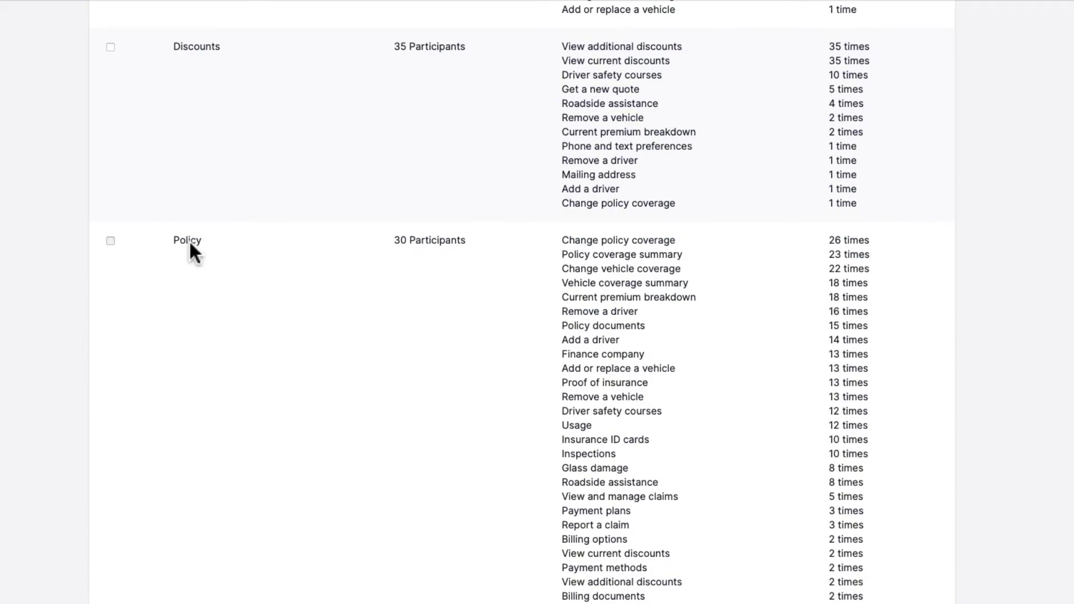
left_click(190, 241)
scroll(270, 201, "up", 14)
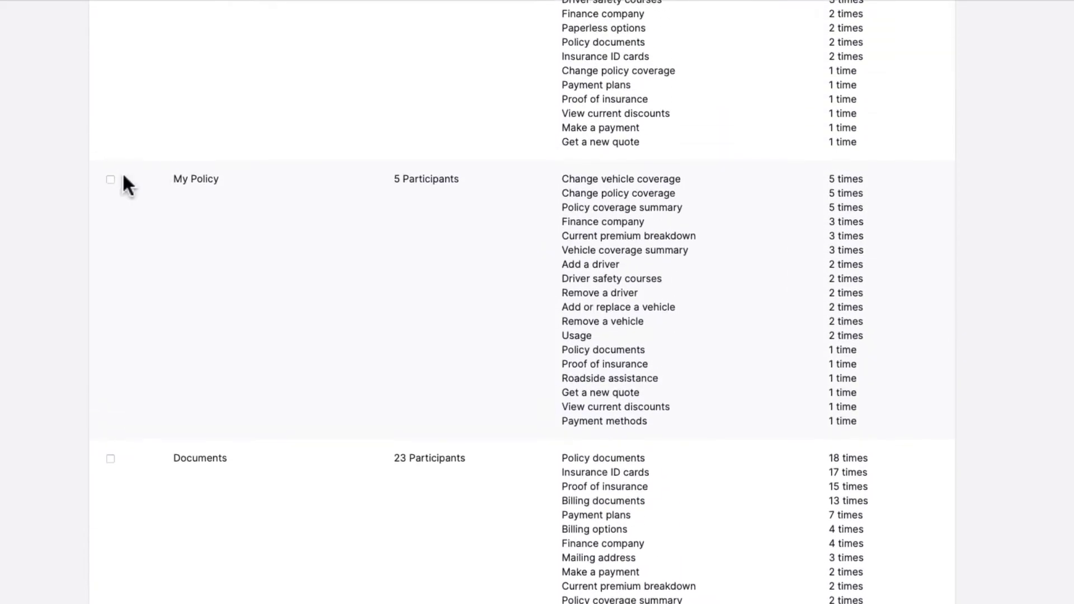
left_click(110, 179)
scroll(426, 112, "up", 10)
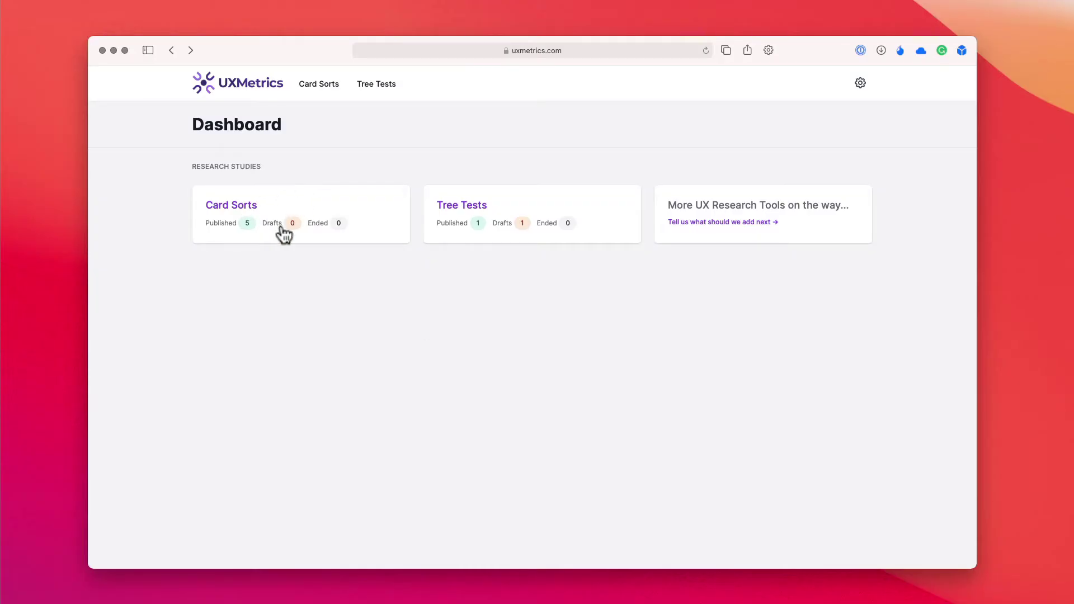
- Create a new card sort named Acme and continue to card setup
left_click(281, 227)
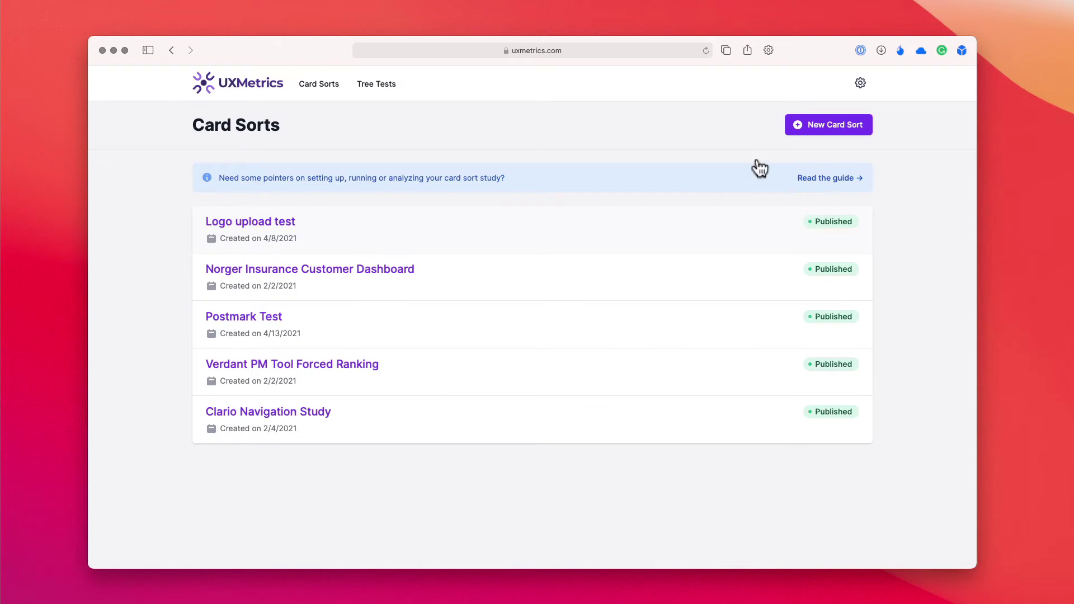
left_click(837, 124)
left_click(530, 256)
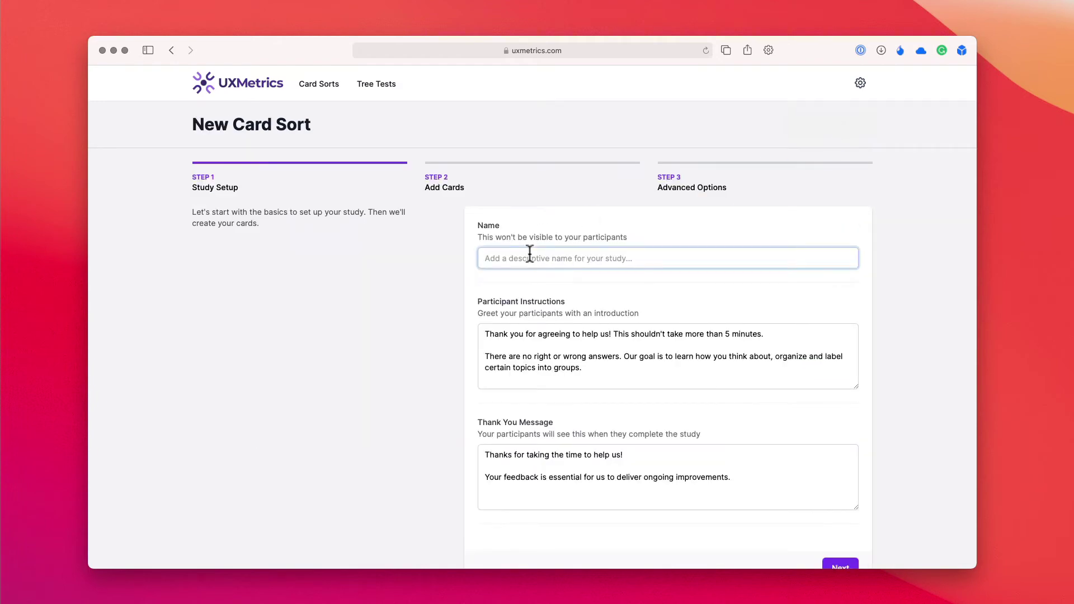
type("Acme")
scroll(836, 532, "down", 3)
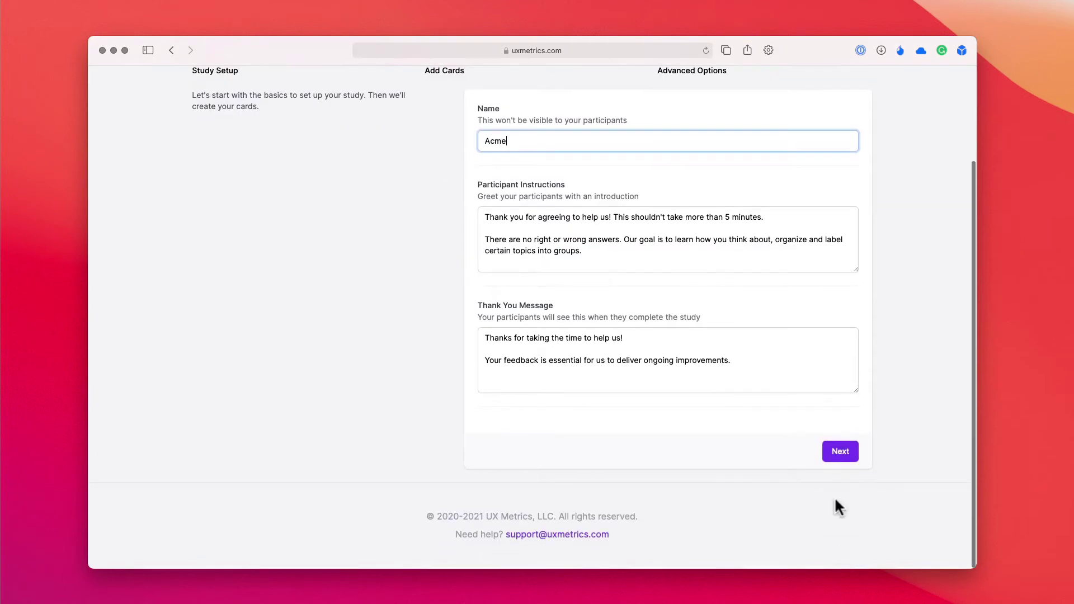
left_click(840, 451)
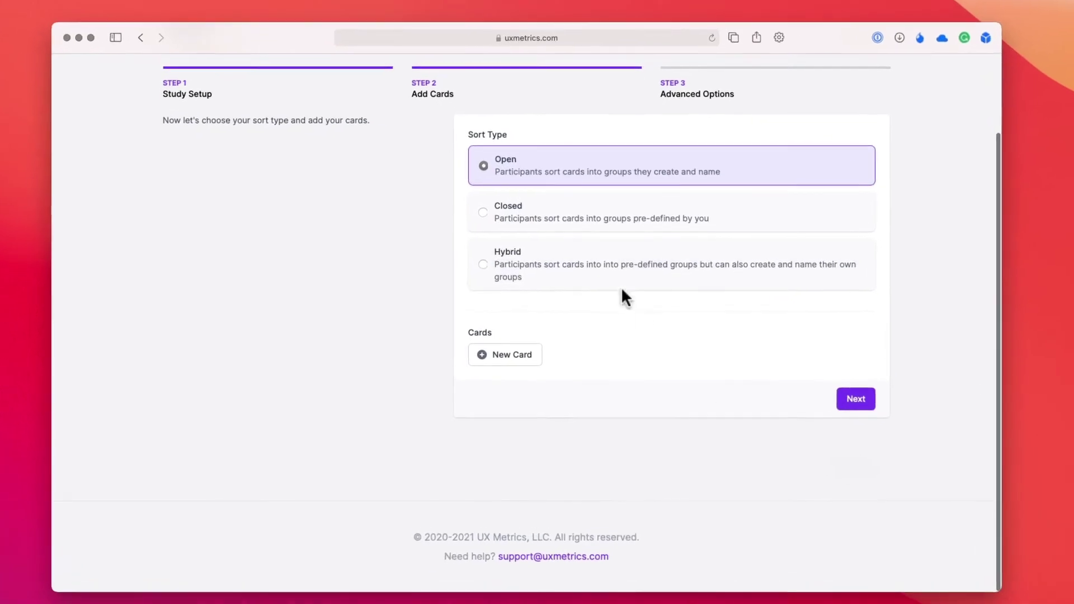
- Make it a closed sort with pre-defined groups Group One and a second group
left_click(565, 213)
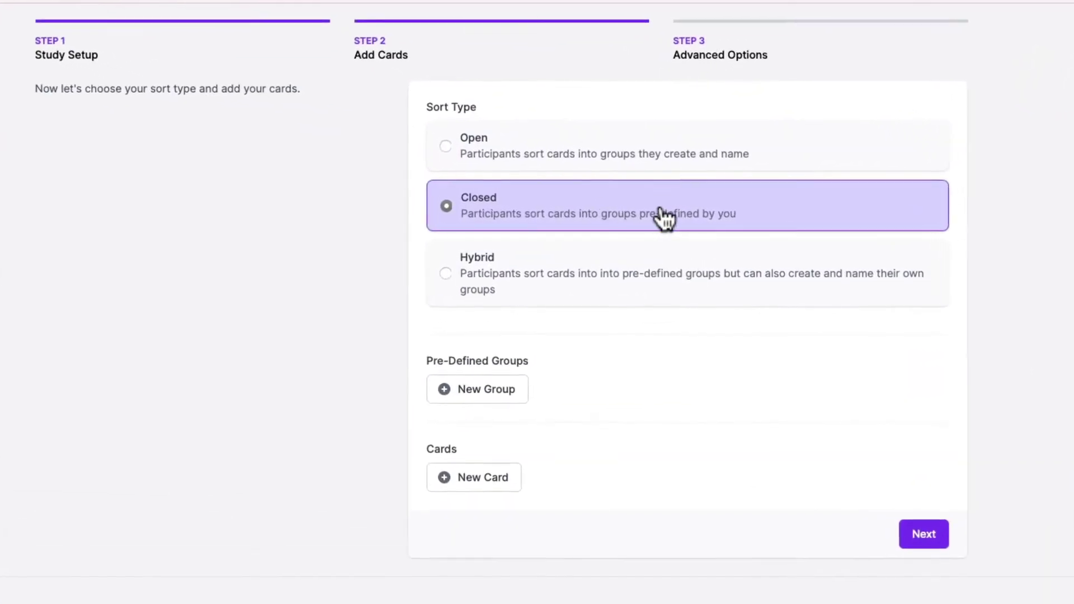
left_click(493, 395)
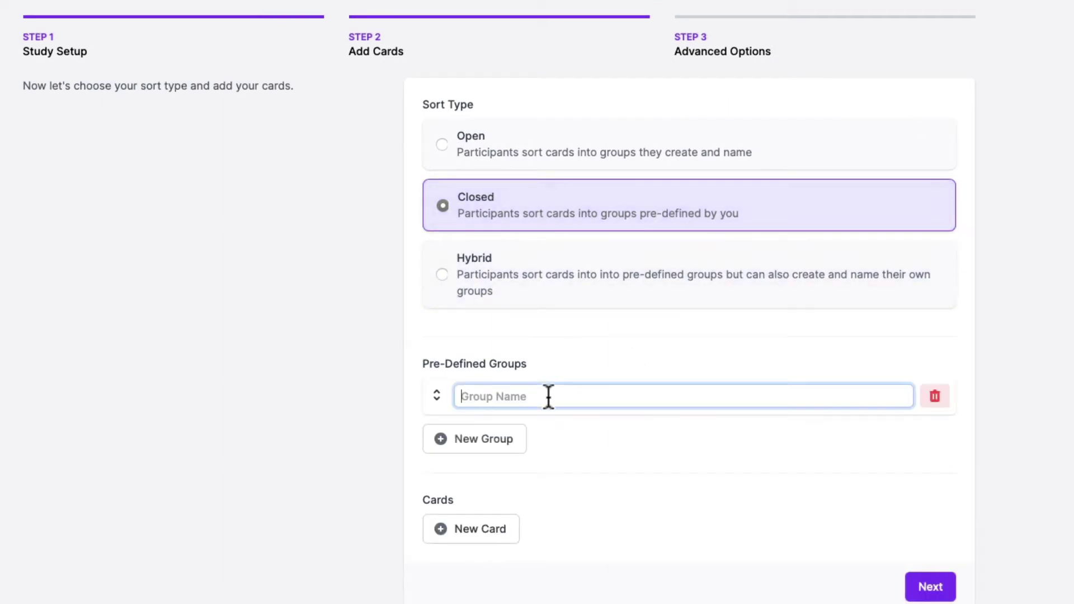
type("Group")
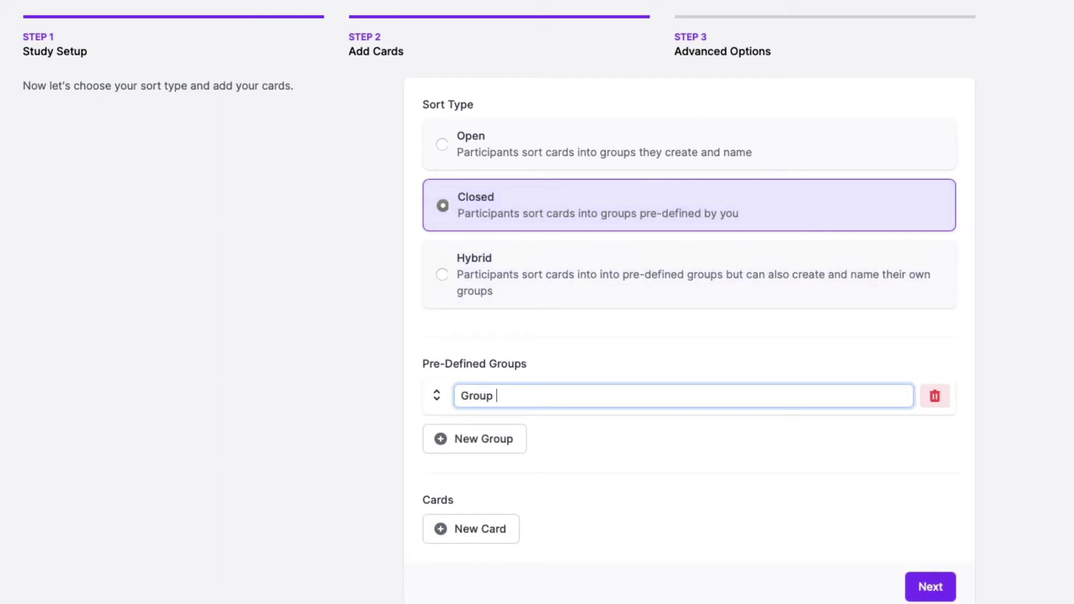
type(" One")
left_click(509, 438)
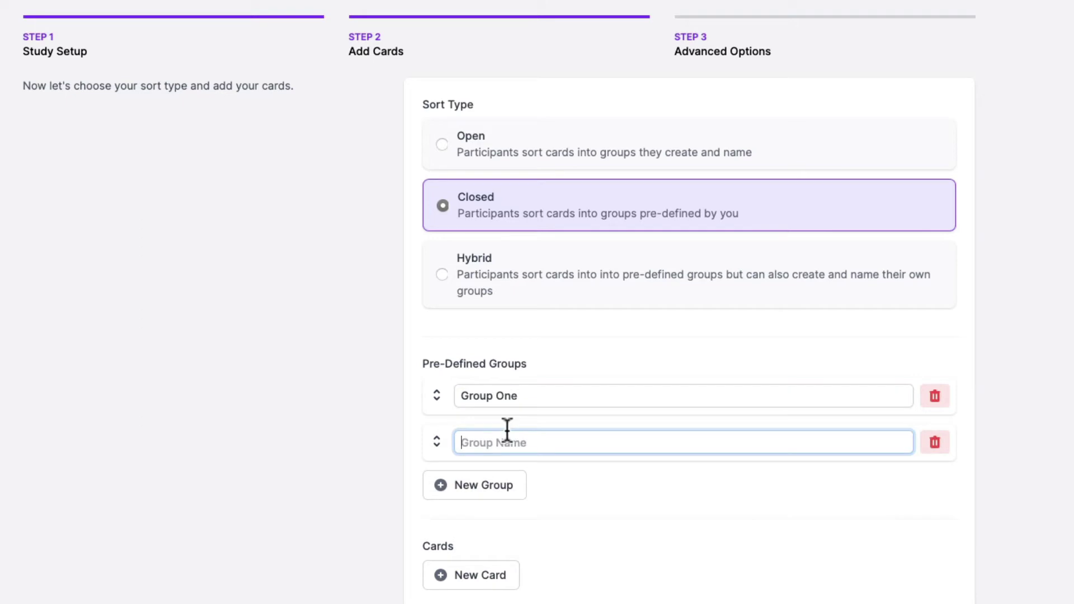
type("G")
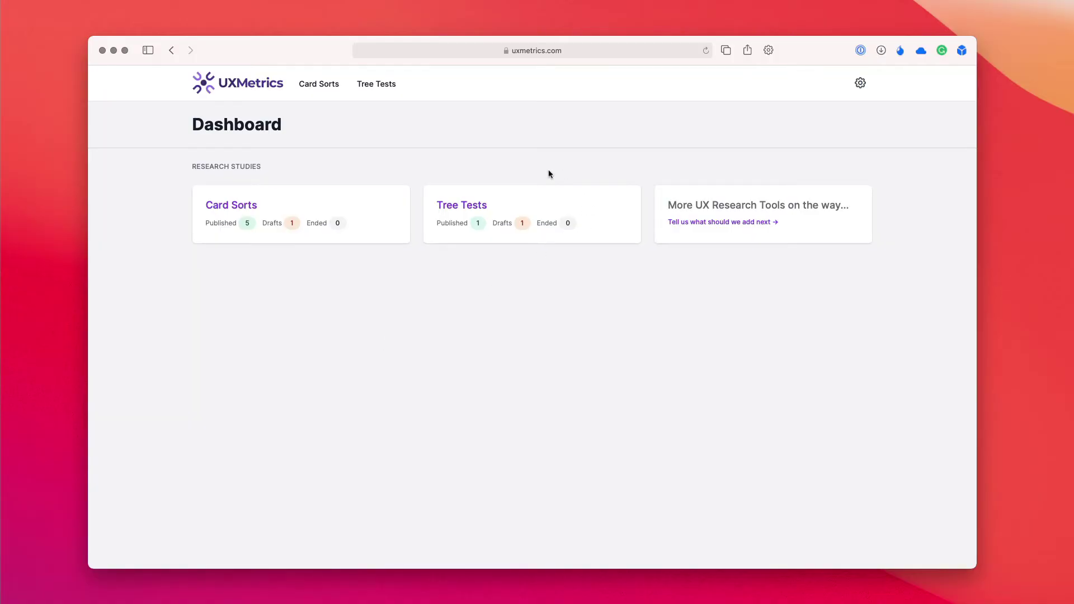
- Create a new tree test named Acme and continue to the tree-building step
left_click(513, 202)
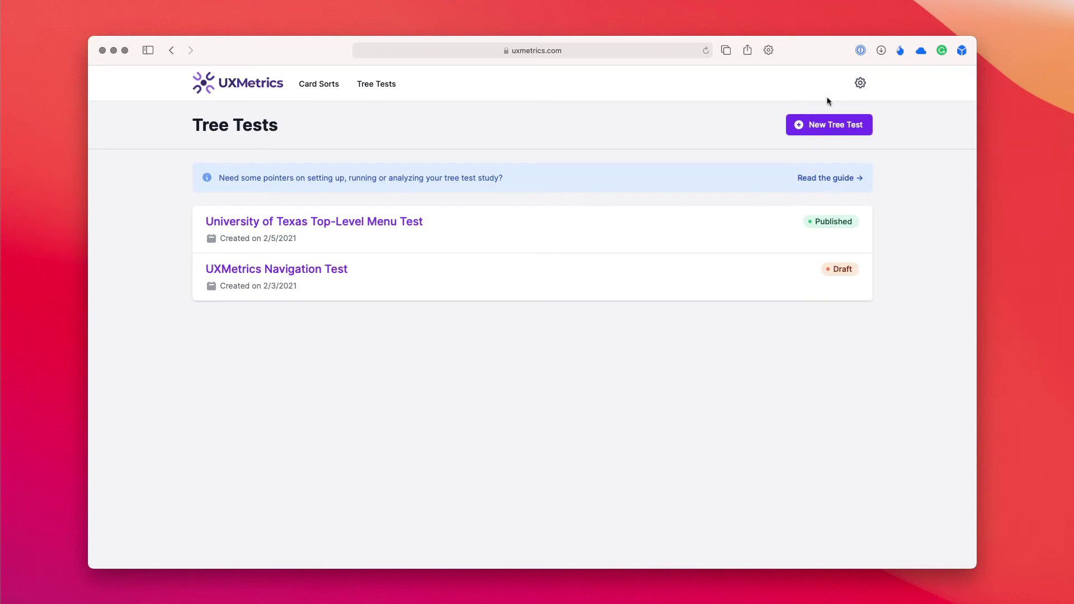
left_click(839, 128)
type("Acme")
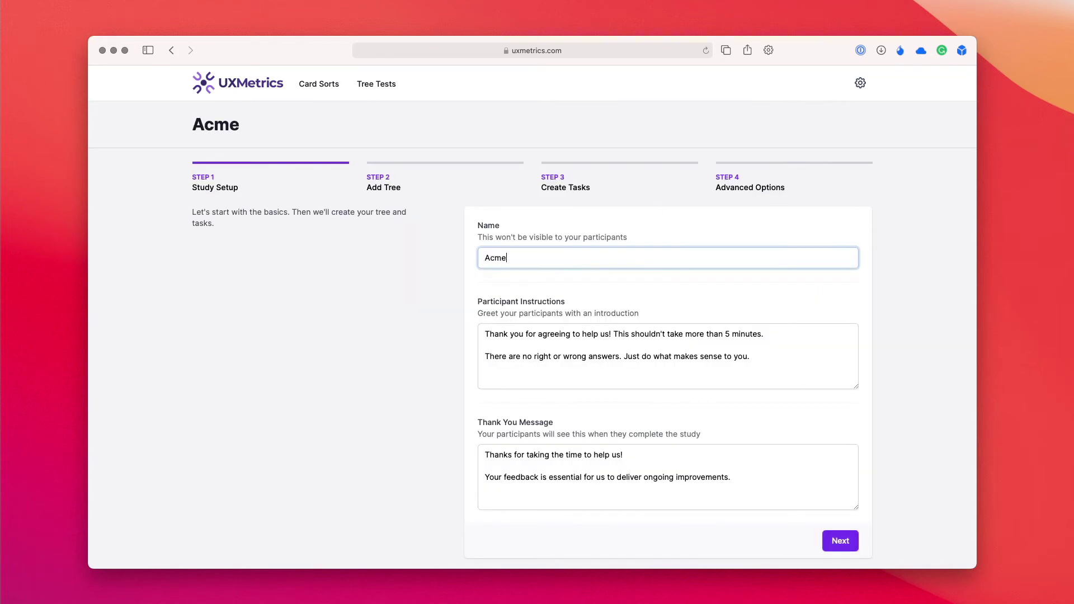
left_click(835, 367)
scroll(835, 367, "down", 3)
left_click(840, 453)
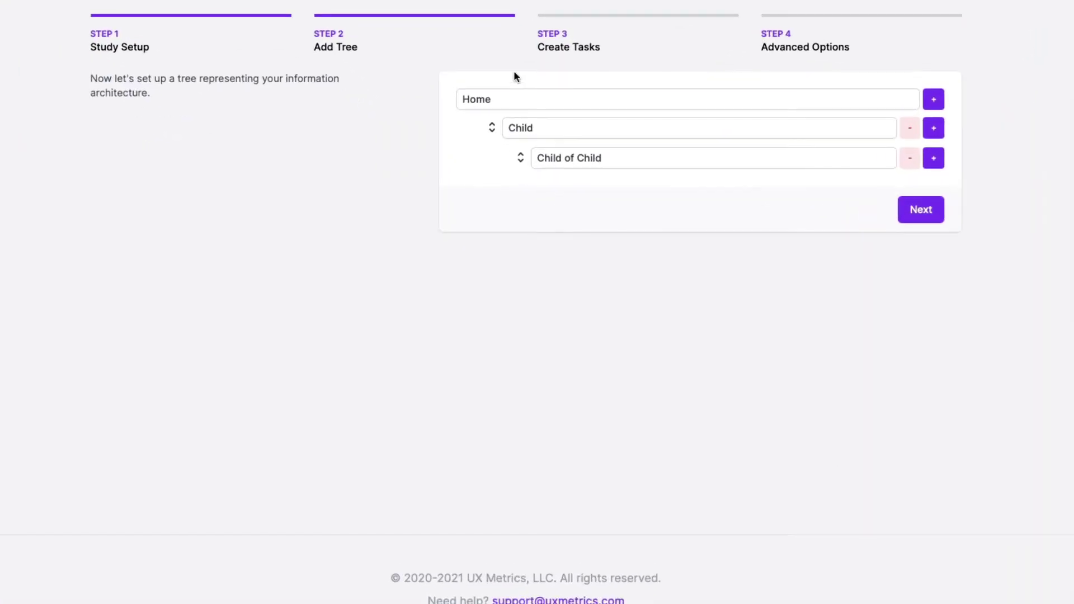
- Rename nodes to About and History, add Products with a child, then show Task 1's correct-choice tree
left_click(544, 155)
double_click(541, 120)
type("About")
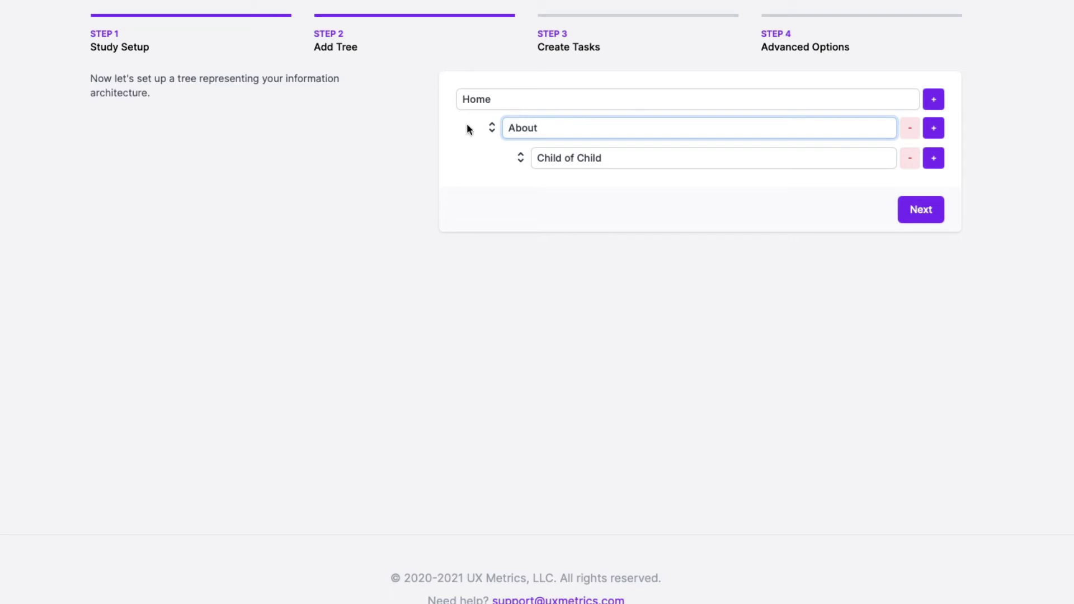
key("Tab")
type("History")
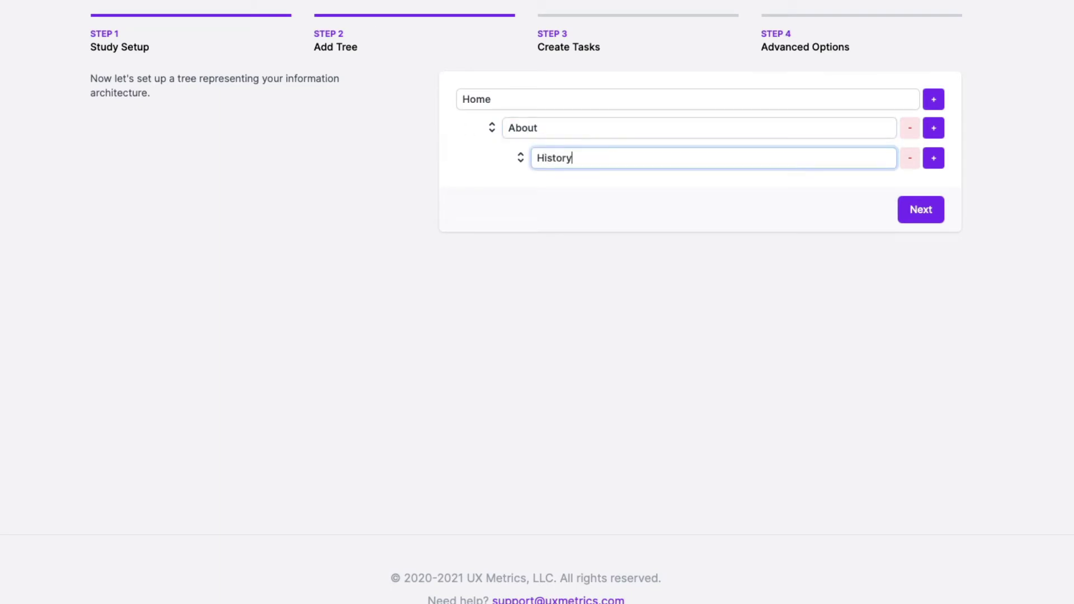
left_click(934, 99)
left_click(567, 185)
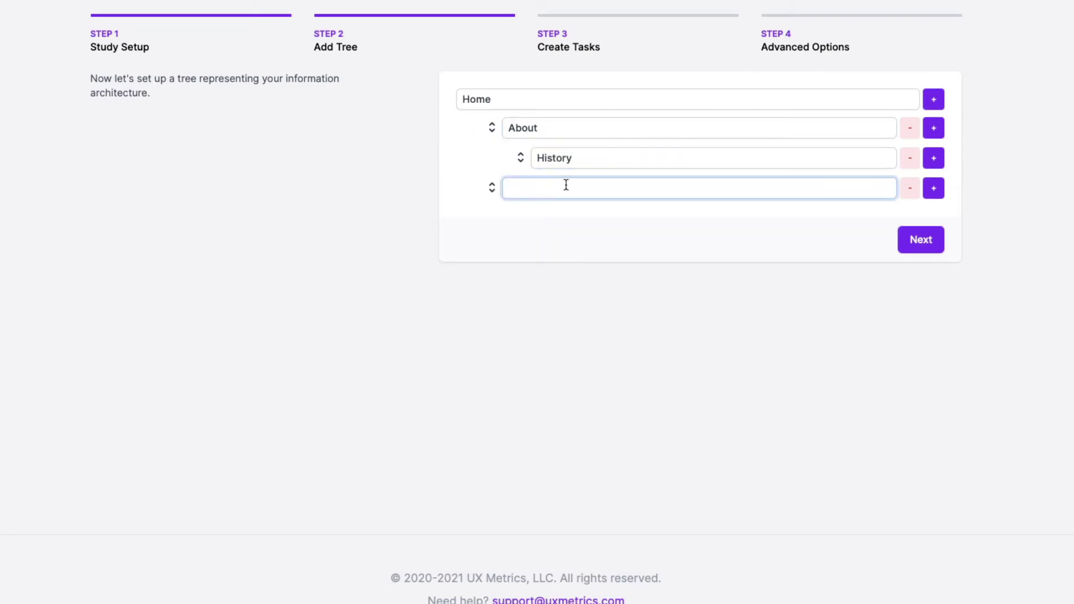
left_click(933, 188)
left_click(593, 218)
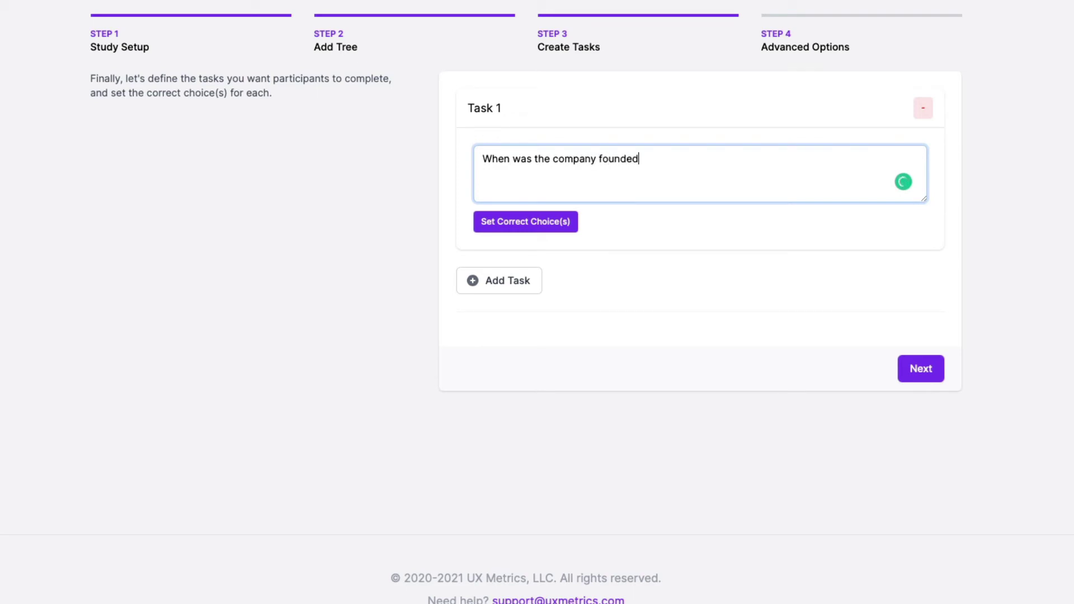
left_click(545, 224)
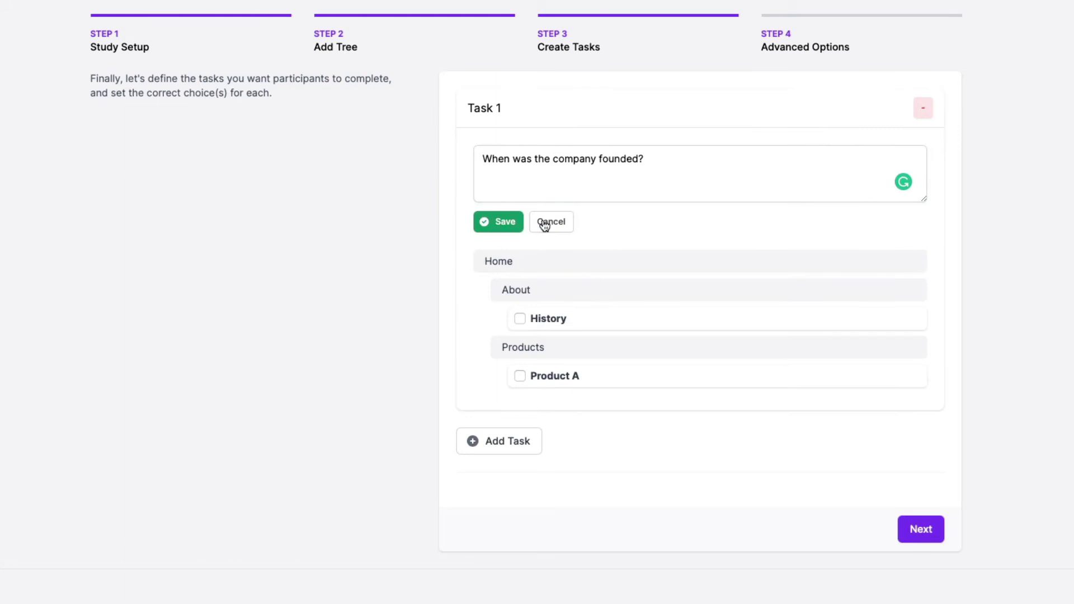